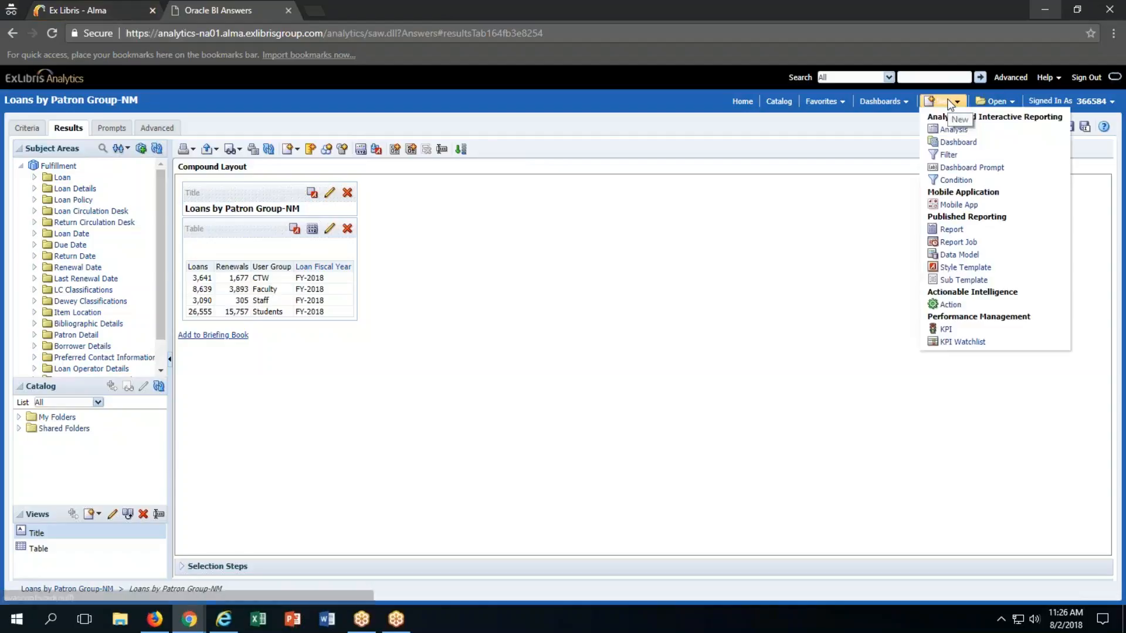
Start a new analysis to bring up the list of available subject areas
{"action": "left_click", "coordinate": [951, 104]}
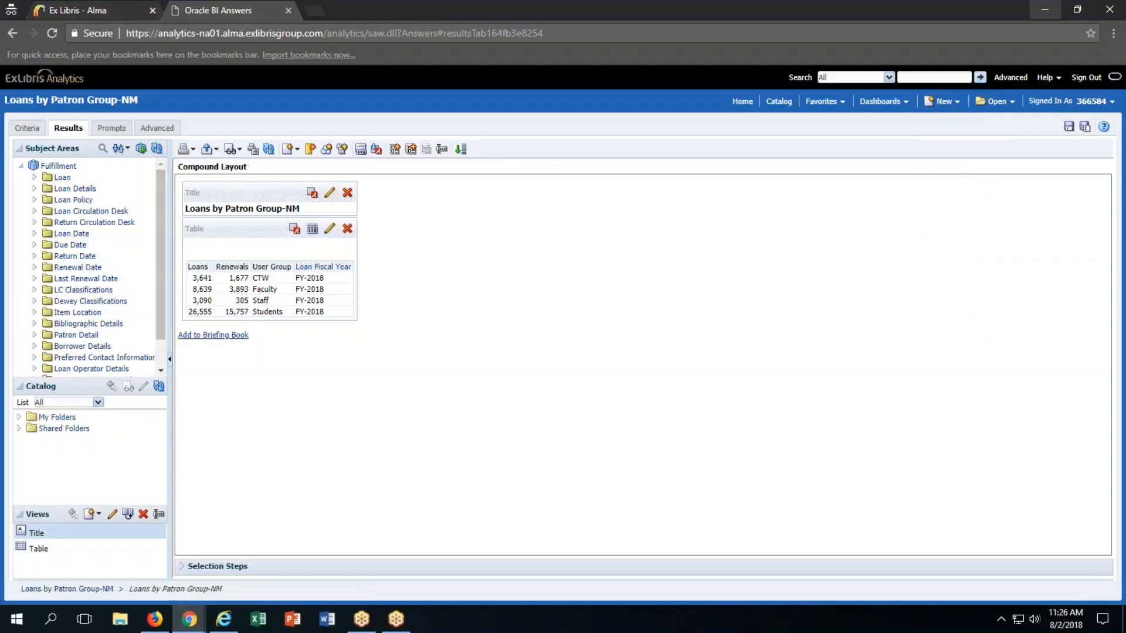
{"action": "left_click", "coordinate": [938, 104]}
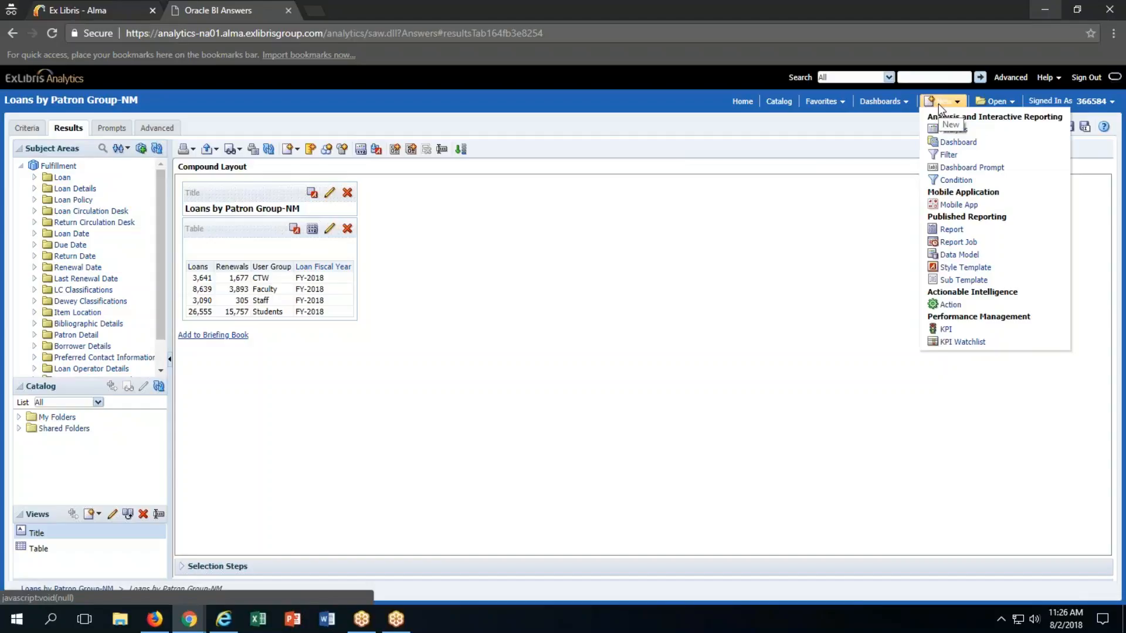
{"action": "left_click", "coordinate": [953, 130]}
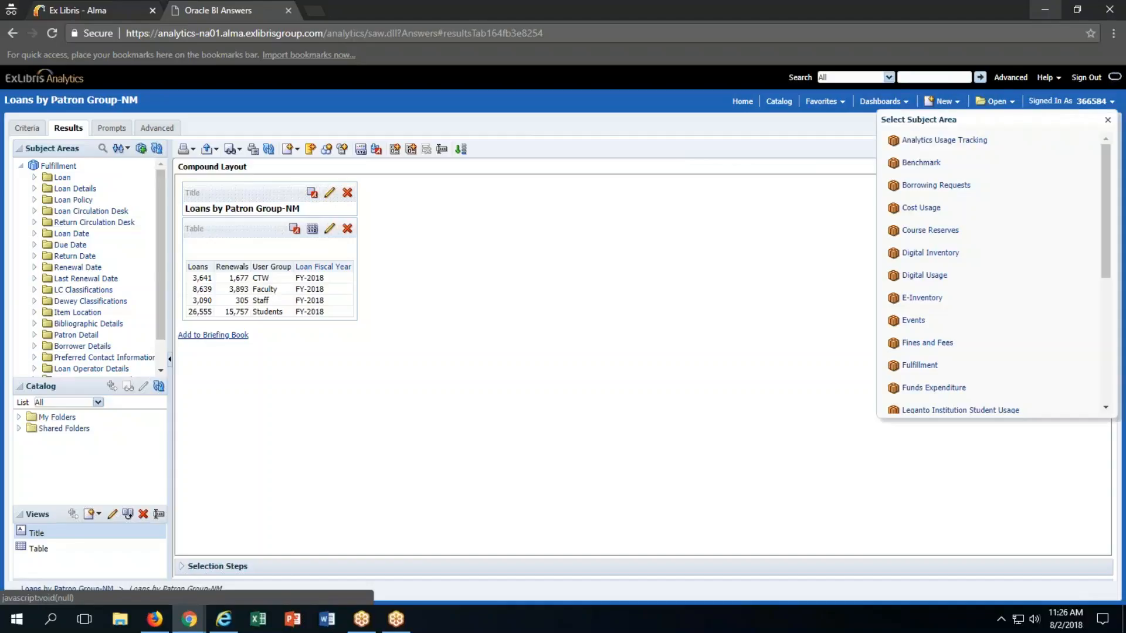
Open the Epackage Invoices by Vendor and FY-NM report from the catalog, review it, and open its criteria for editing
{"action": "left_click", "coordinate": [779, 102]}
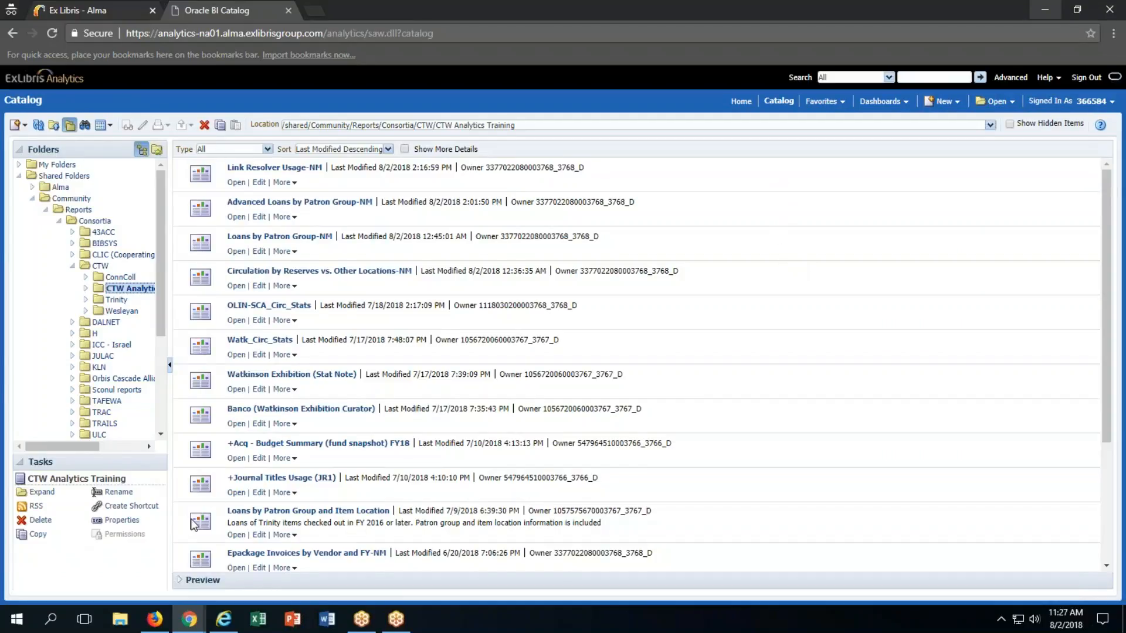
{"action": "scroll", "coordinate": [218, 482], "scroll_direction": "down", "scroll_amount": 2}
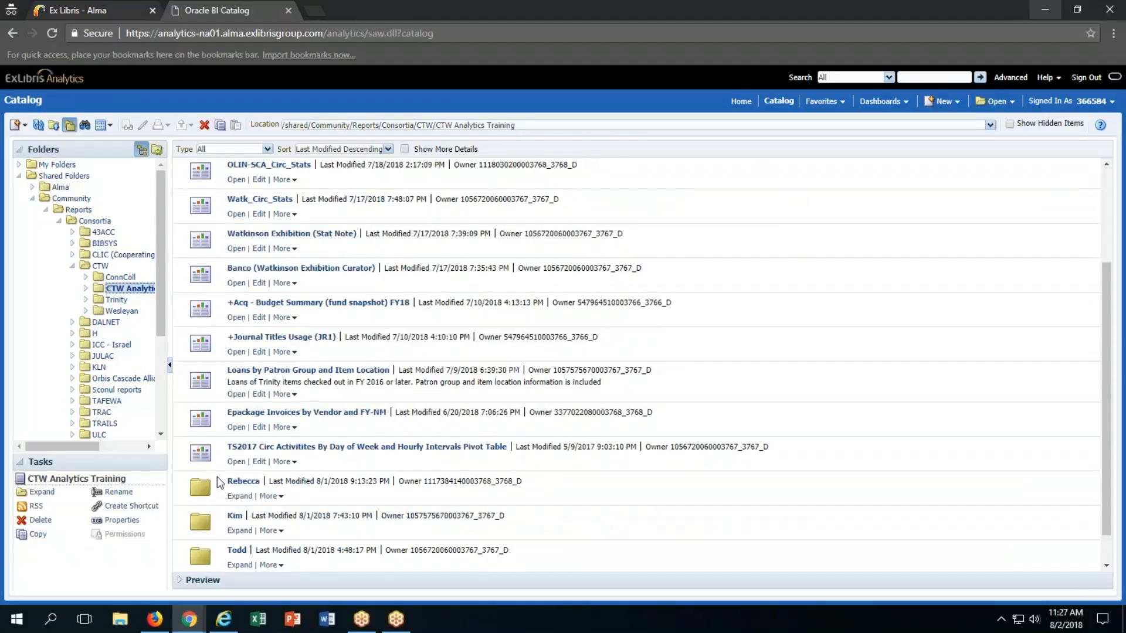
{"action": "left_click", "coordinate": [237, 427]}
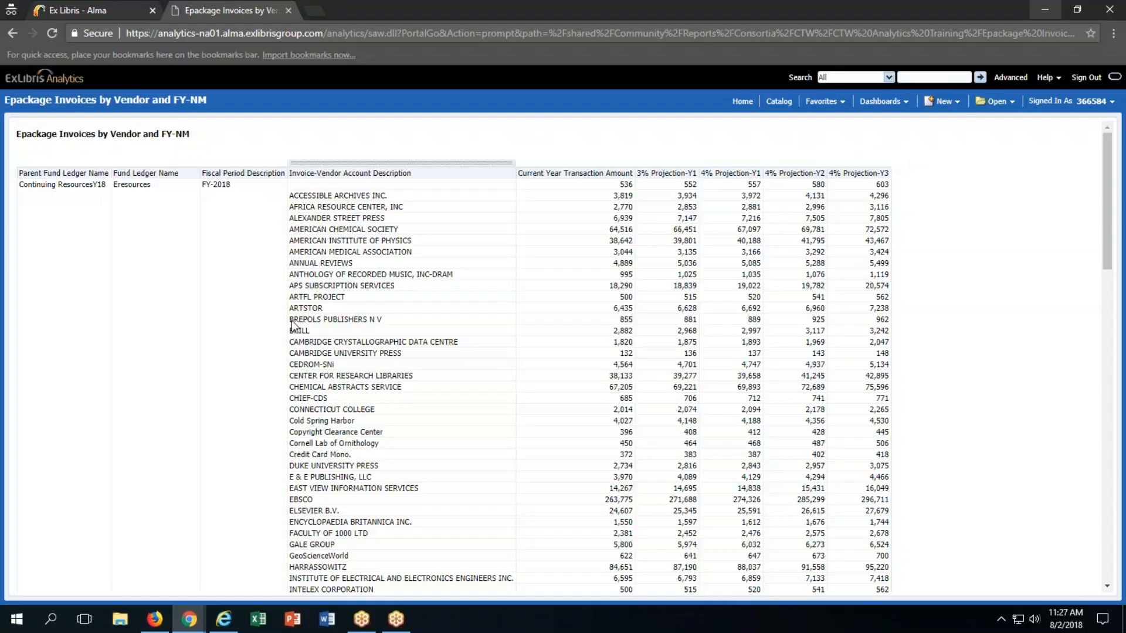
{"action": "scroll", "coordinate": [202, 317], "scroll_direction": "down", "scroll_amount": 18}
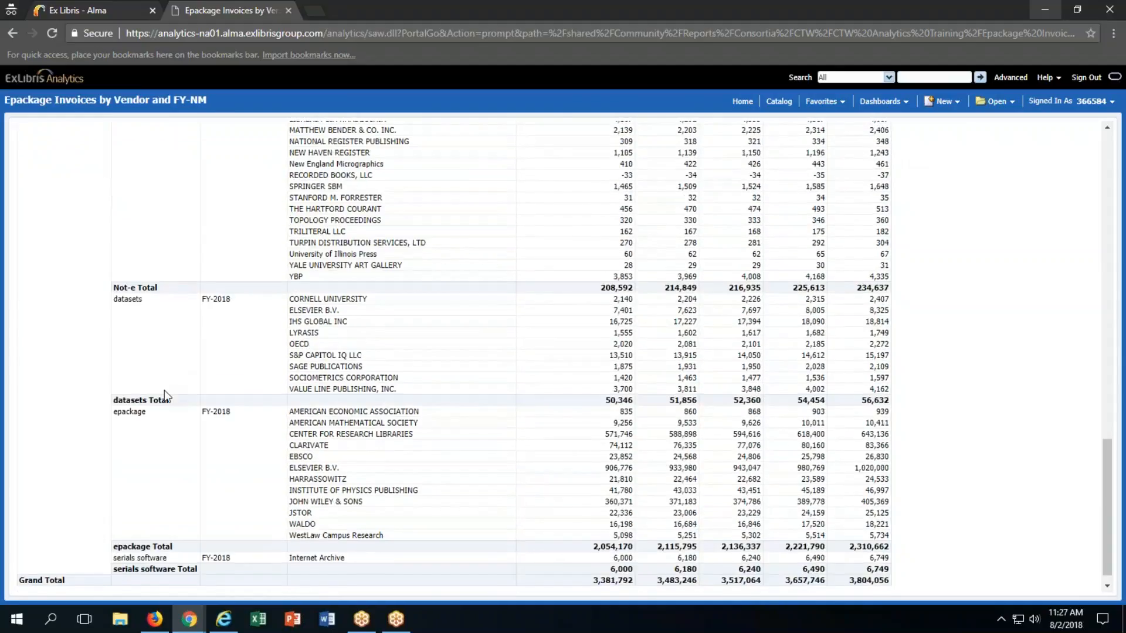
{"action": "left_click", "coordinate": [22, 582]}
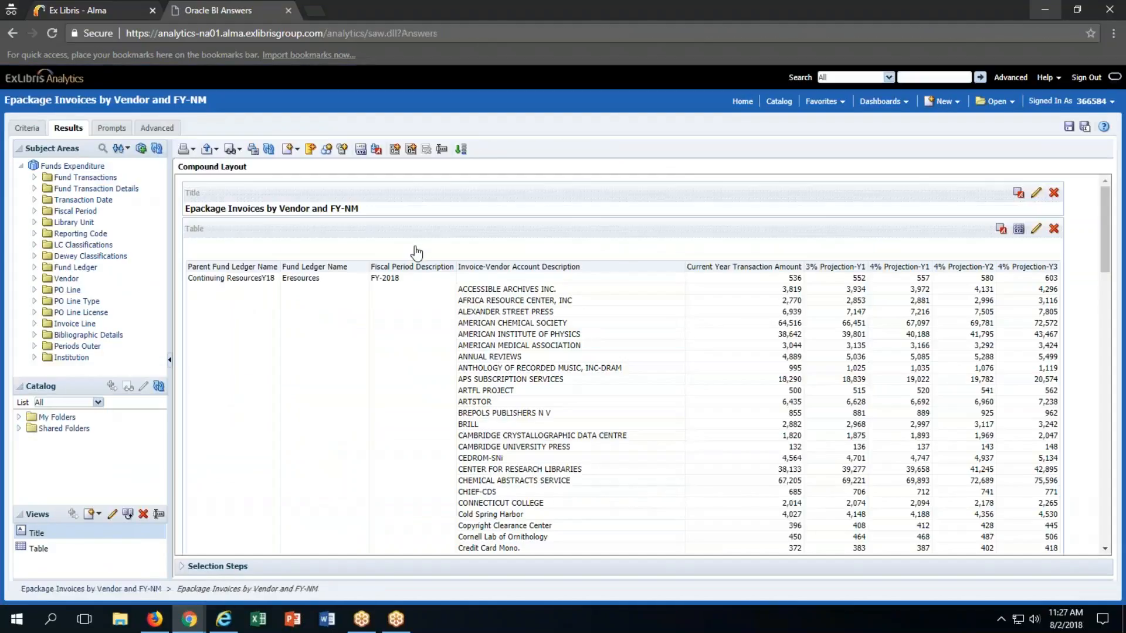
{"action": "left_click", "coordinate": [27, 128]}
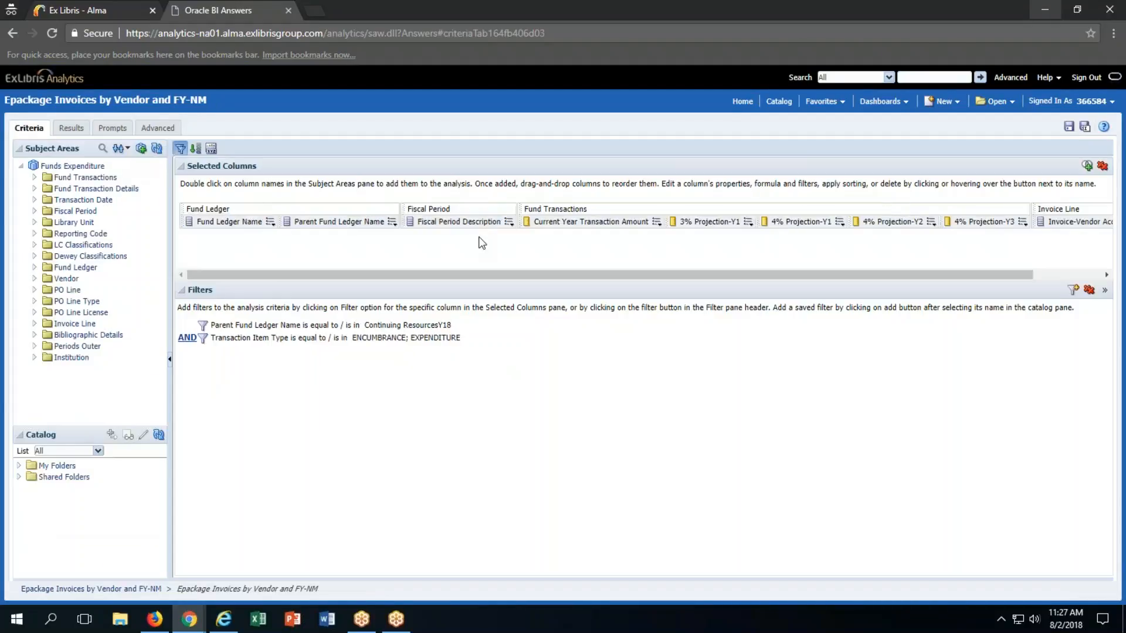
Examine the column formula of 3% Projection-Y1 at a larger page zoom, then close it without changes
{"action": "left_click", "coordinate": [749, 221]}
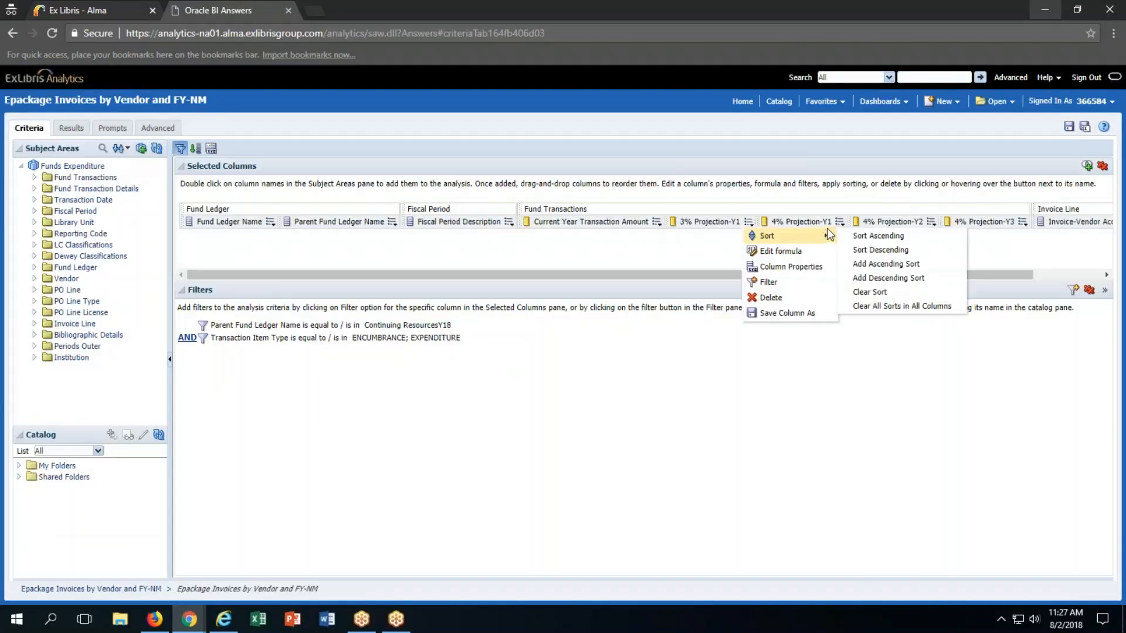
{"action": "mouse_move", "coordinate": [841, 222]}
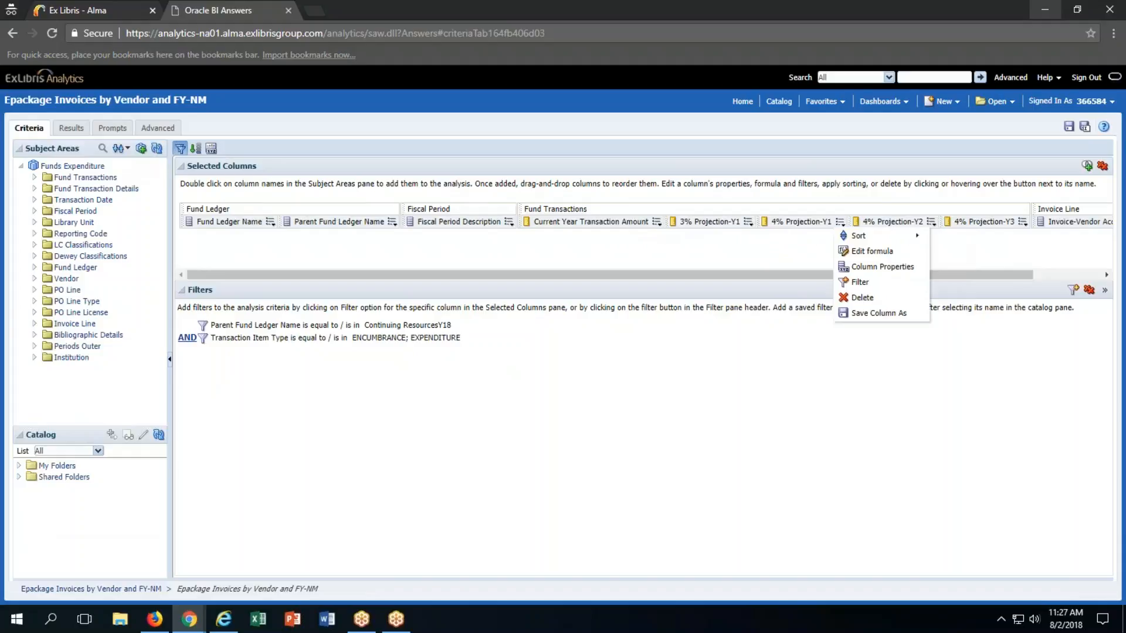
{"action": "mouse_move", "coordinate": [657, 222]}
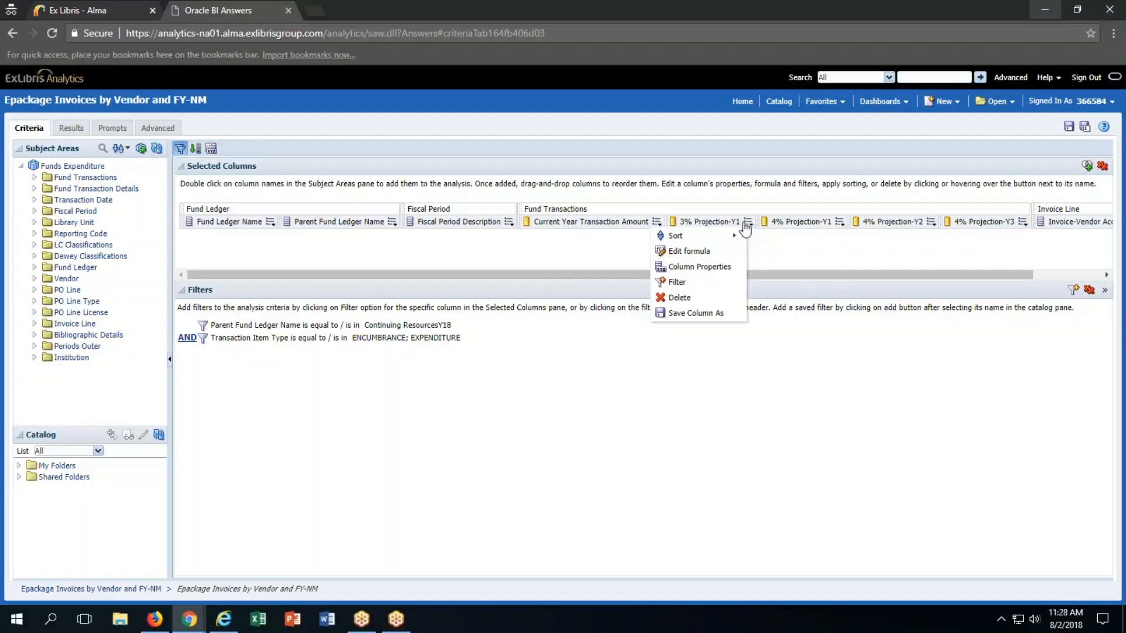
{"action": "mouse_move", "coordinate": [746, 224]}
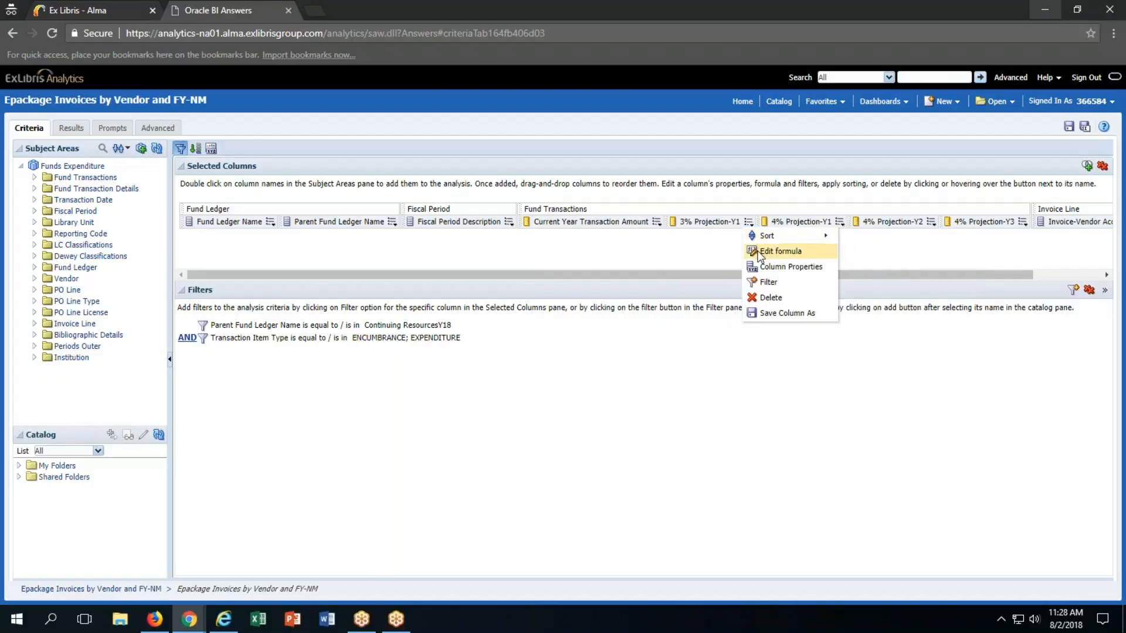
{"action": "left_click", "coordinate": [780, 251]}
{"action": "left_click", "coordinate": [748, 291]}
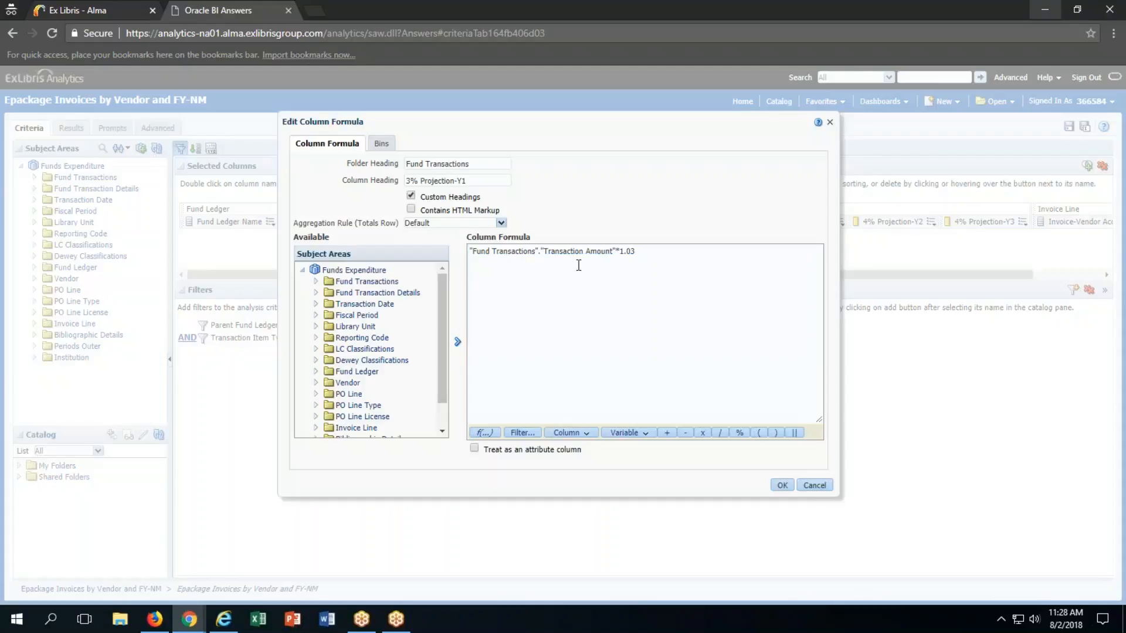
{"action": "key", "text": "ctrl+plus"}
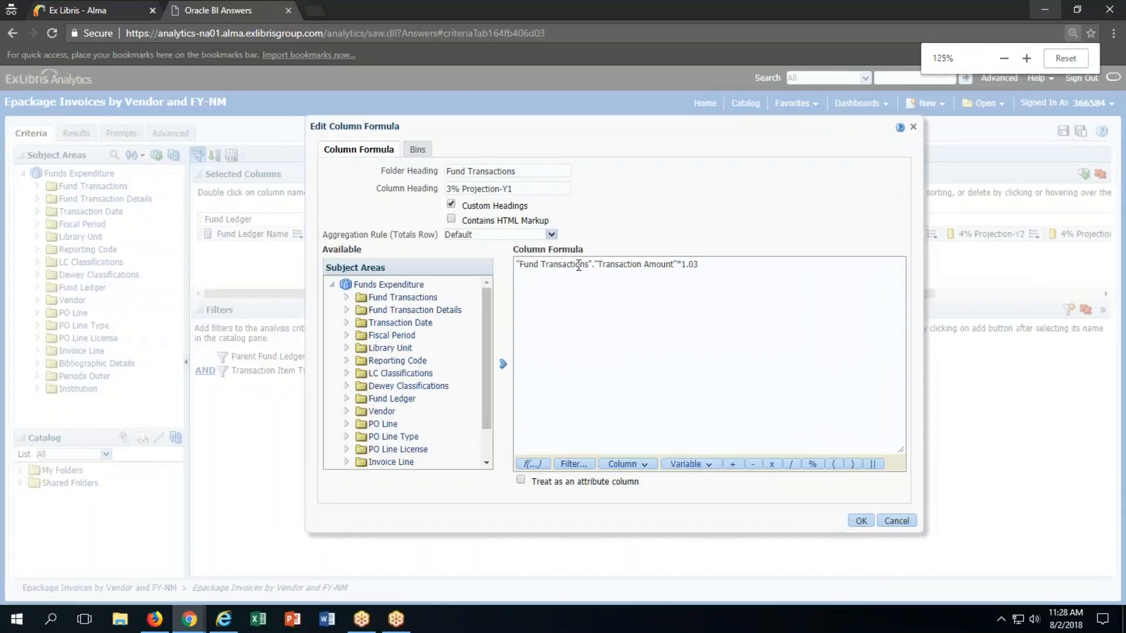
{"action": "key", "text": "ctrl+plus"}
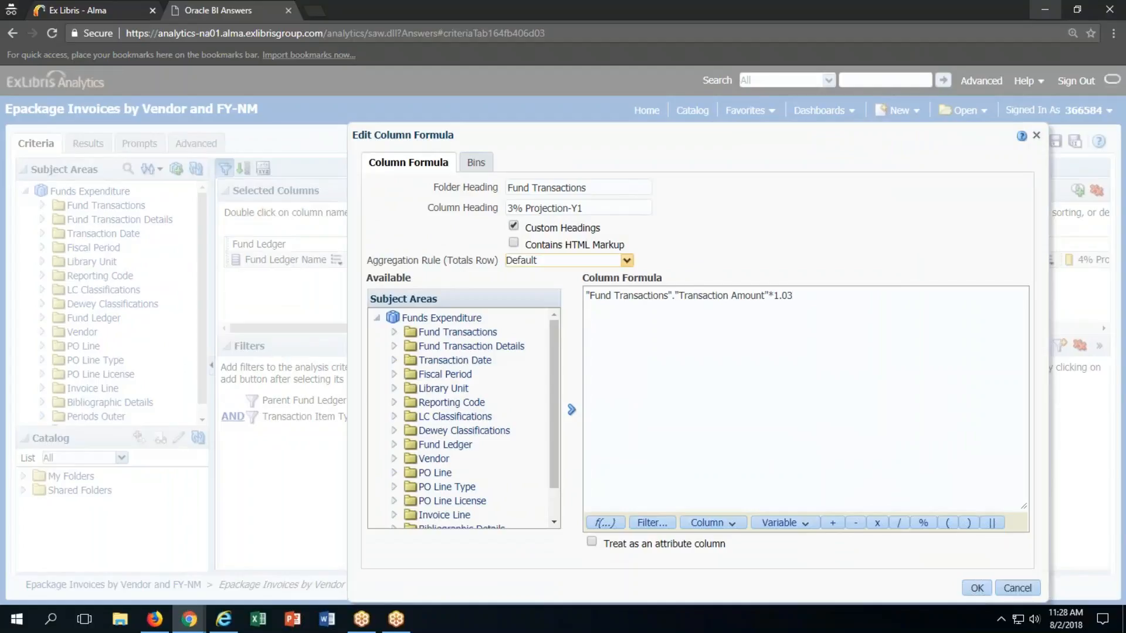
{"action": "key", "text": "ctrl+plus"}
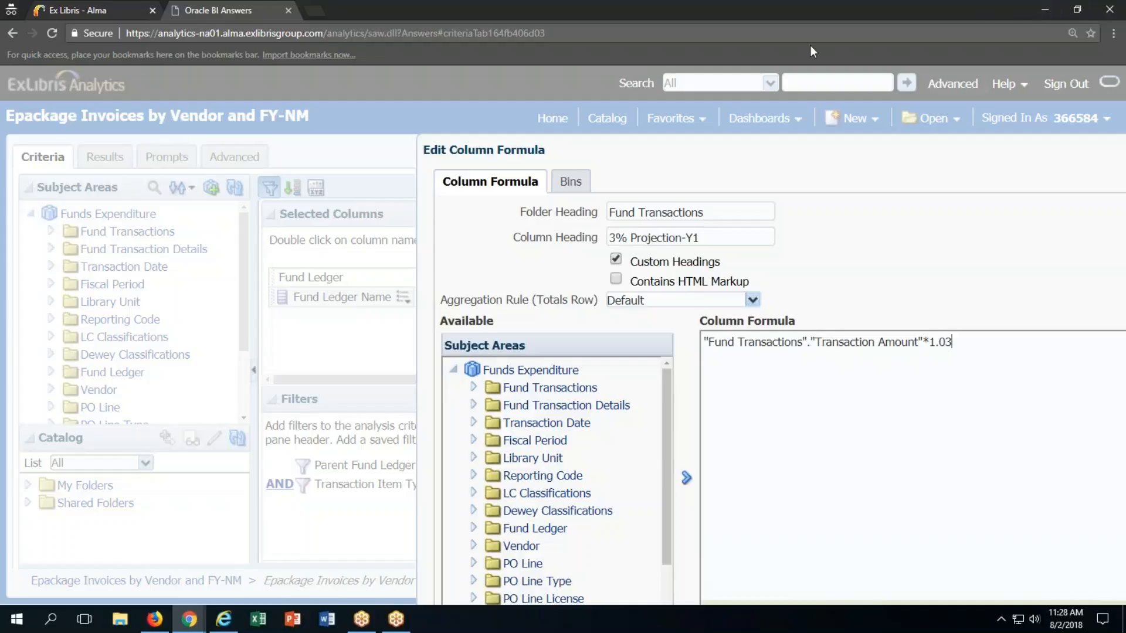
{"action": "key", "text": "ctrl+minus"}
{"action": "key", "text": "ctrl+minus"}
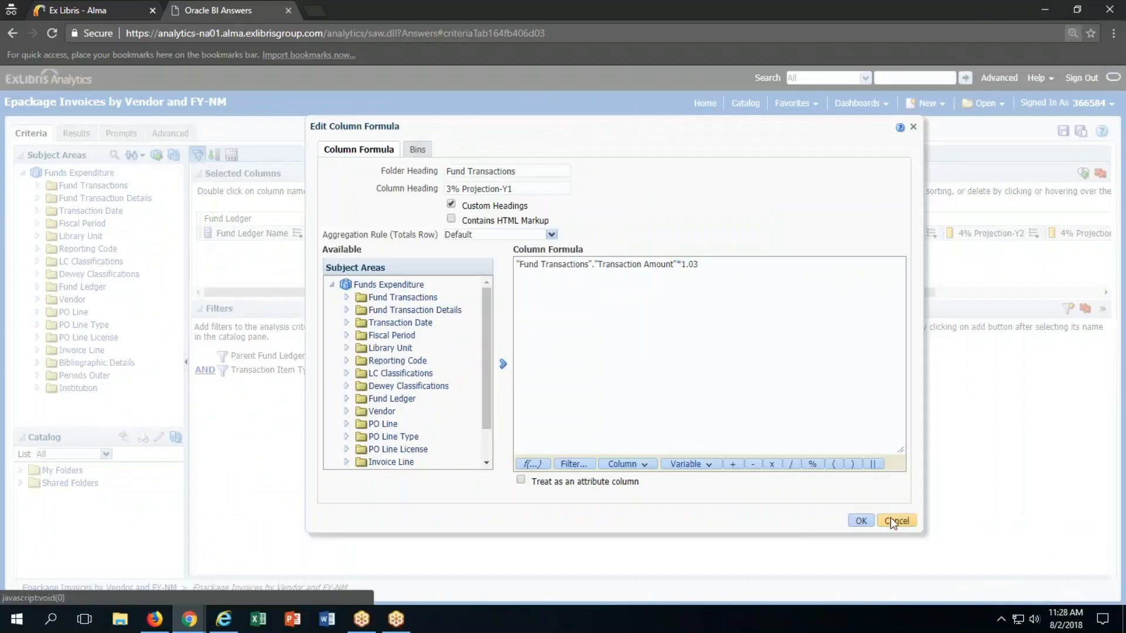
{"action": "left_click", "coordinate": [892, 518]}
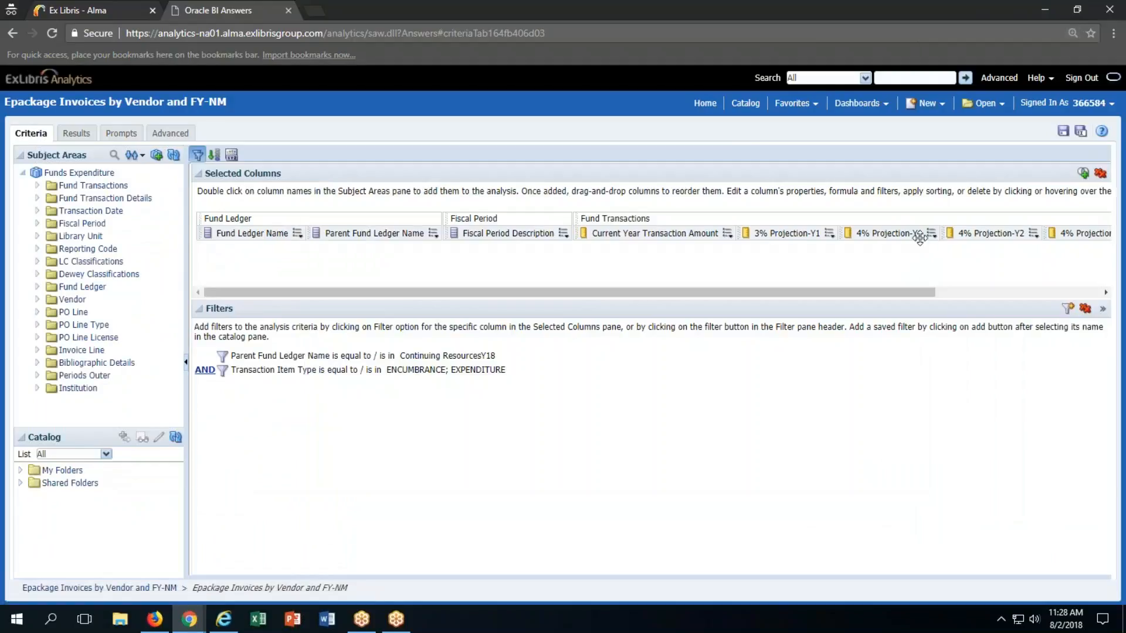
Examine the column formula of 4% Projection-Y2 and close it without changes
{"action": "mouse_move", "coordinate": [1032, 238]}
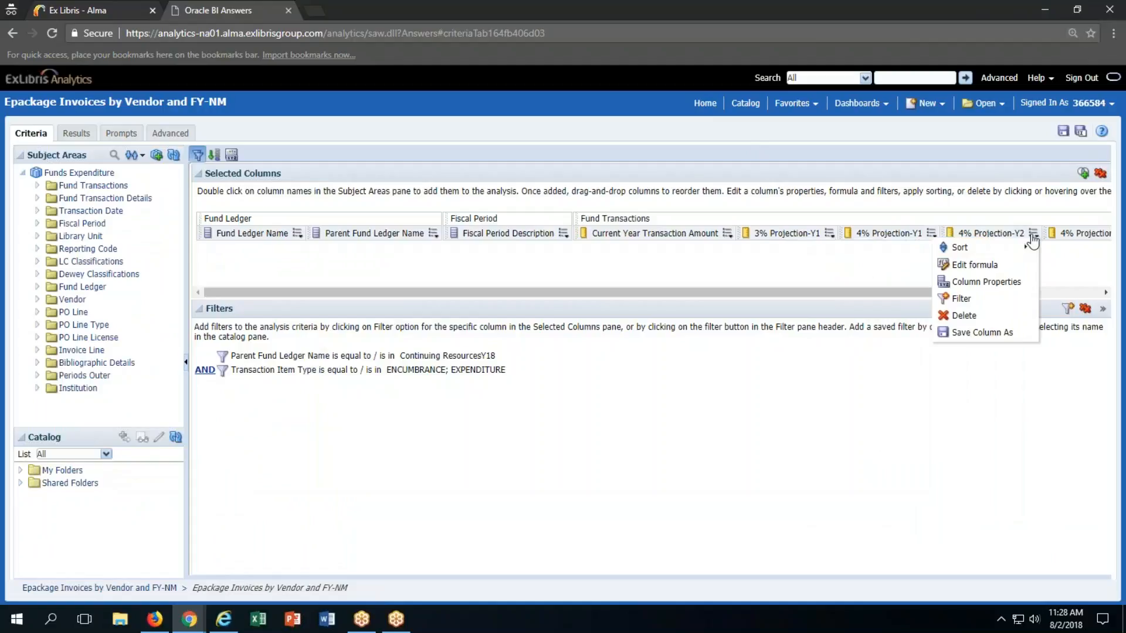
{"action": "left_click", "coordinate": [1011, 264]}
{"action": "left_click", "coordinate": [756, 292]}
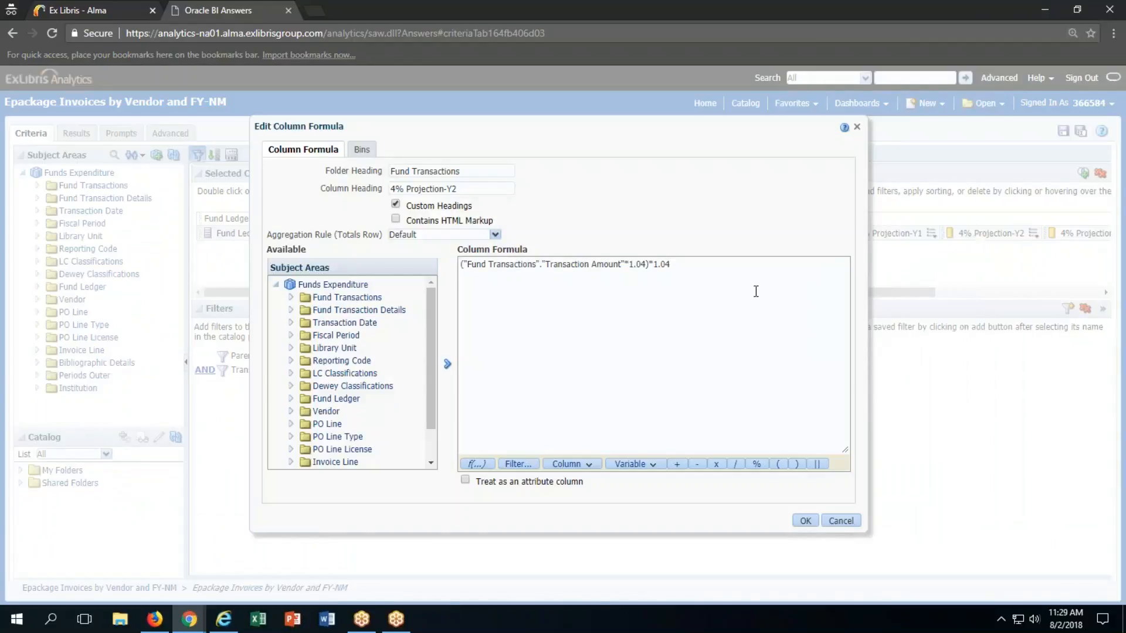
{"action": "key", "text": "ctrl+plus"}
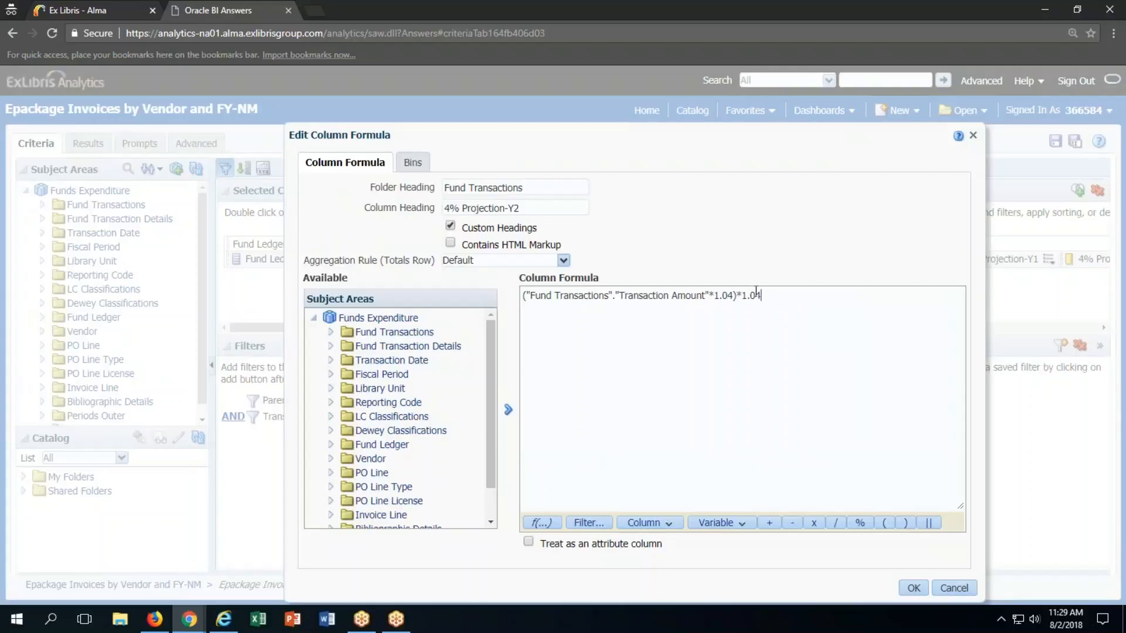
{"action": "left_click", "coordinate": [955, 588]}
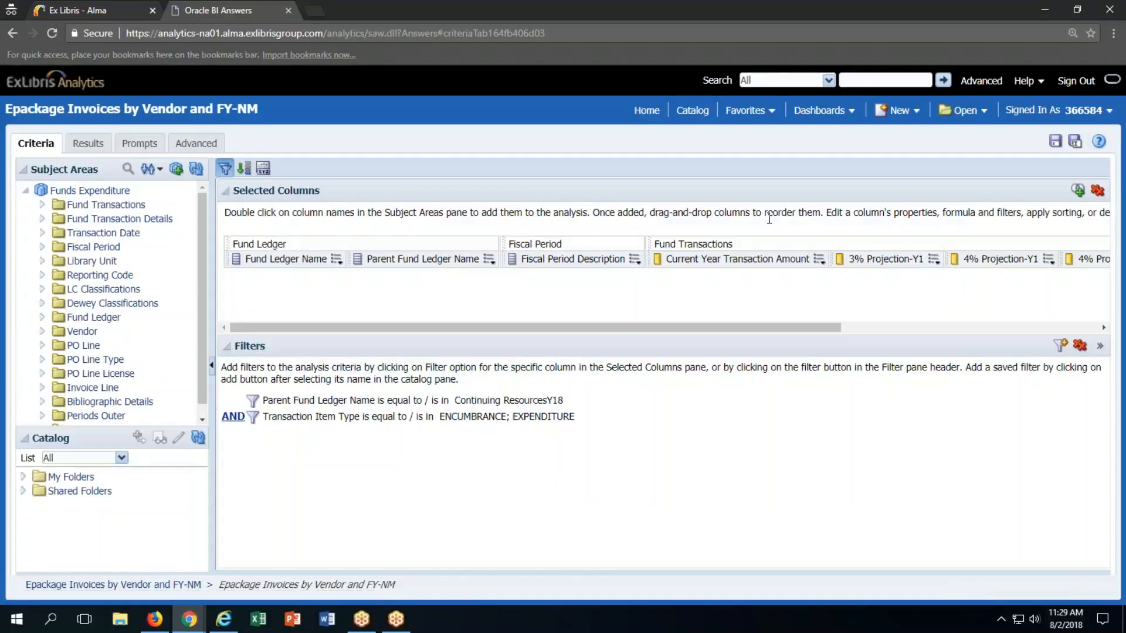
Open the Advanced Loans by Patron Group-NM report from the catalog and bring up its criteria for editing
{"action": "left_click", "coordinate": [703, 111]}
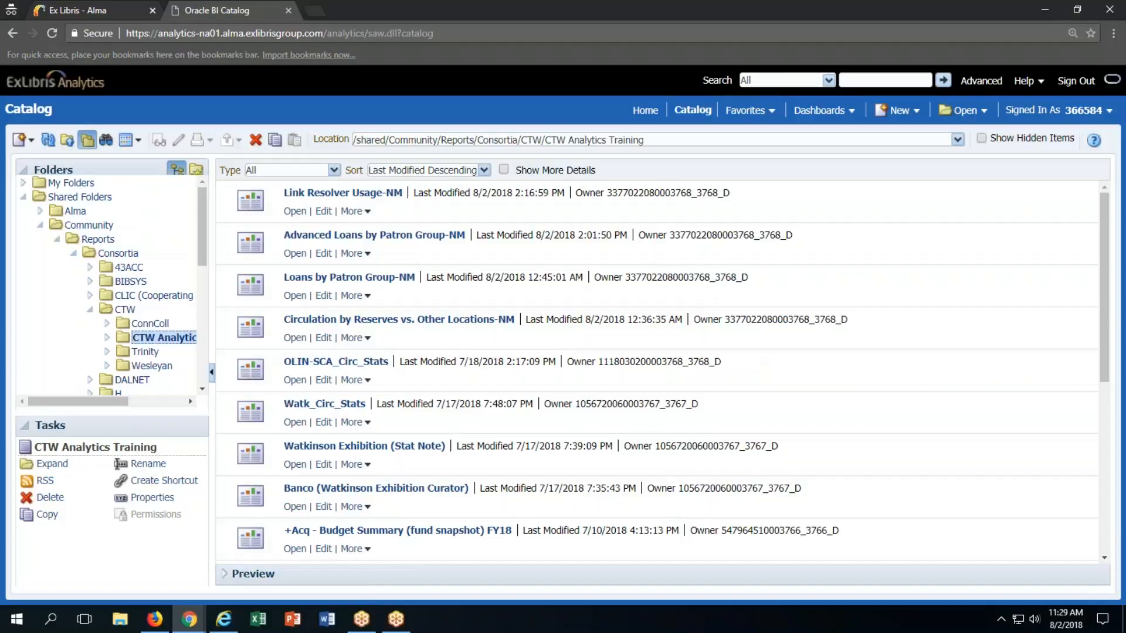
{"action": "left_click", "coordinate": [301, 254]}
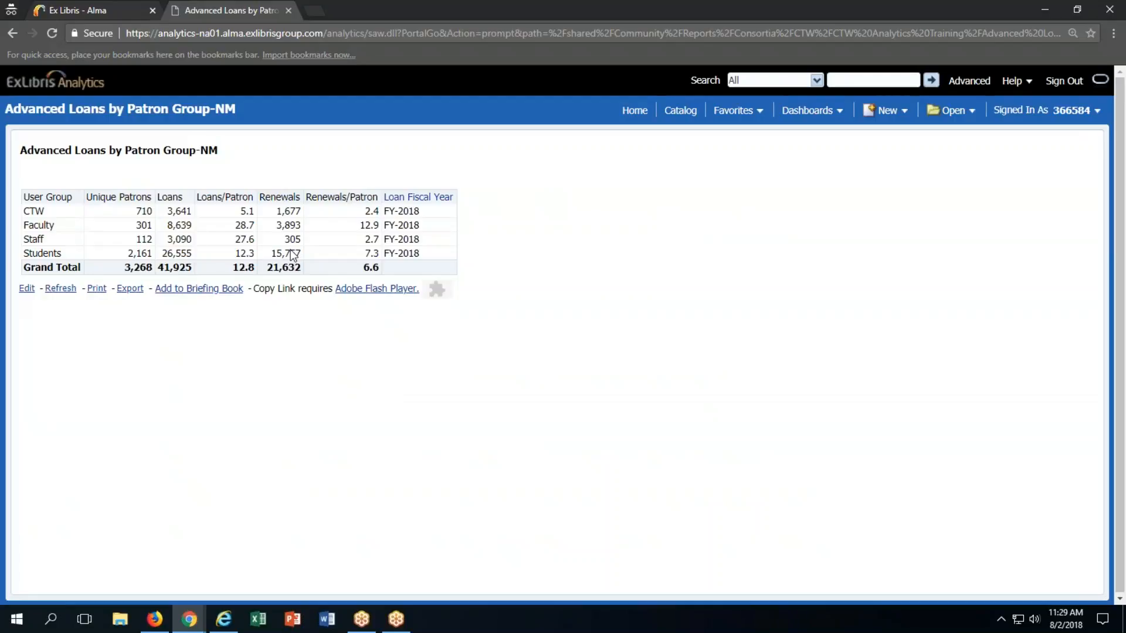
{"action": "left_click", "coordinate": [26, 288]}
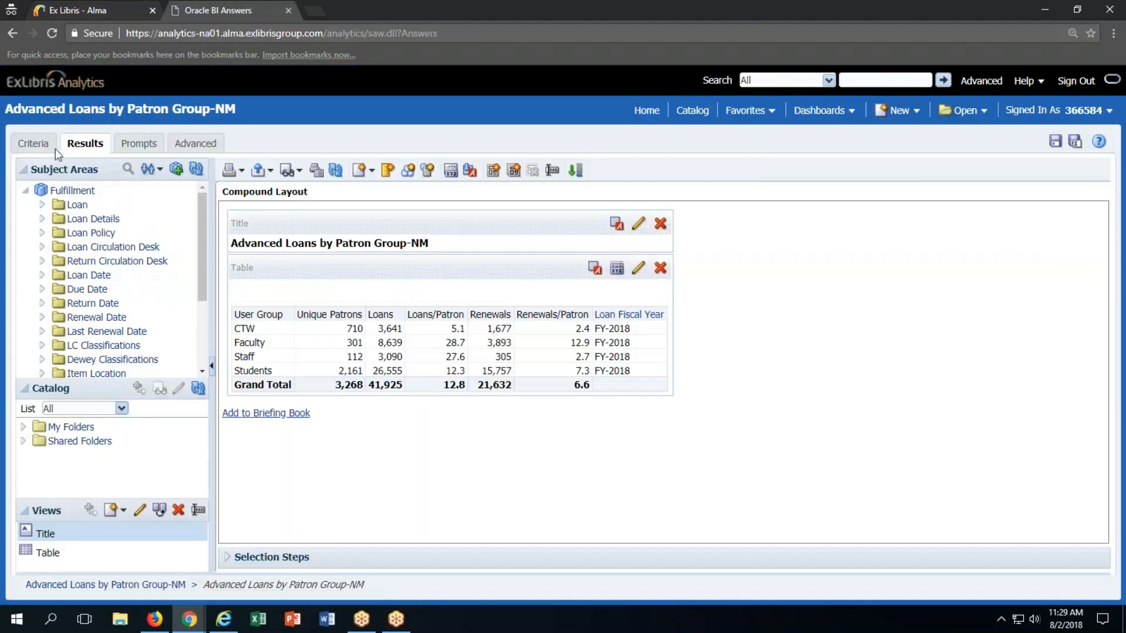
{"action": "left_click", "coordinate": [46, 149]}
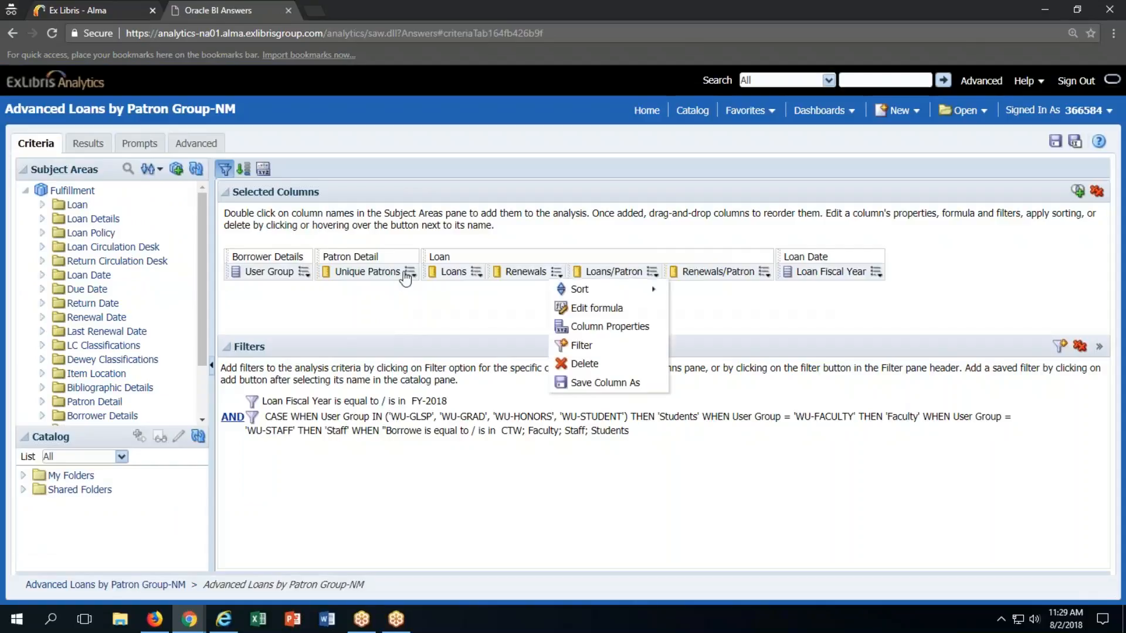
Inspect the column formula of Unique Patrons and close it without changes
{"action": "mouse_move", "coordinate": [410, 276]}
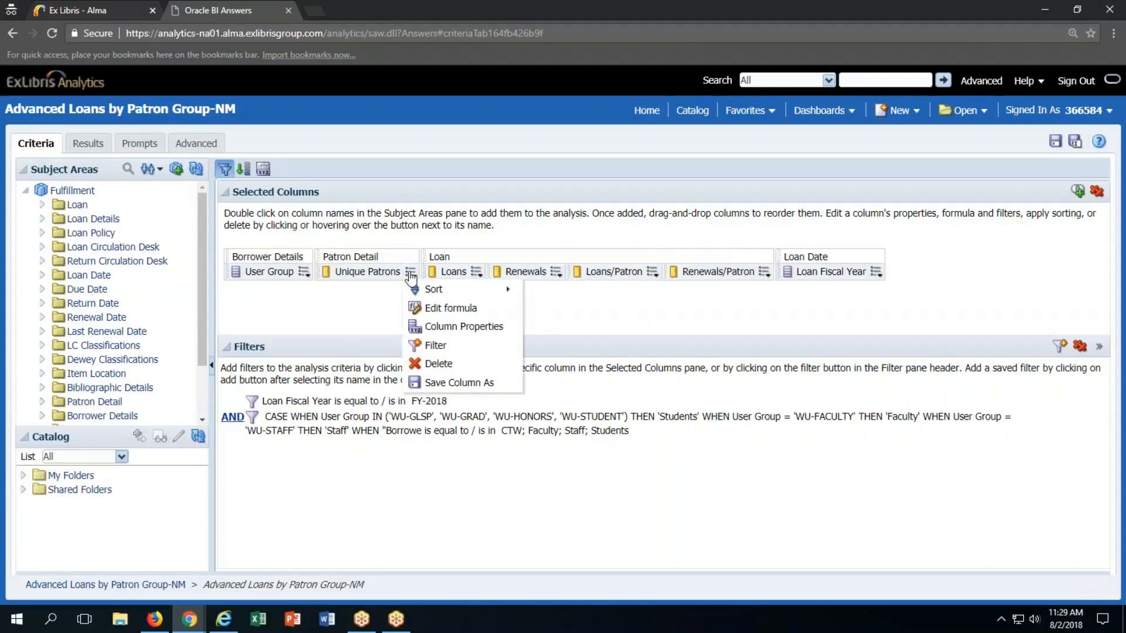
{"action": "left_click", "coordinate": [432, 308]}
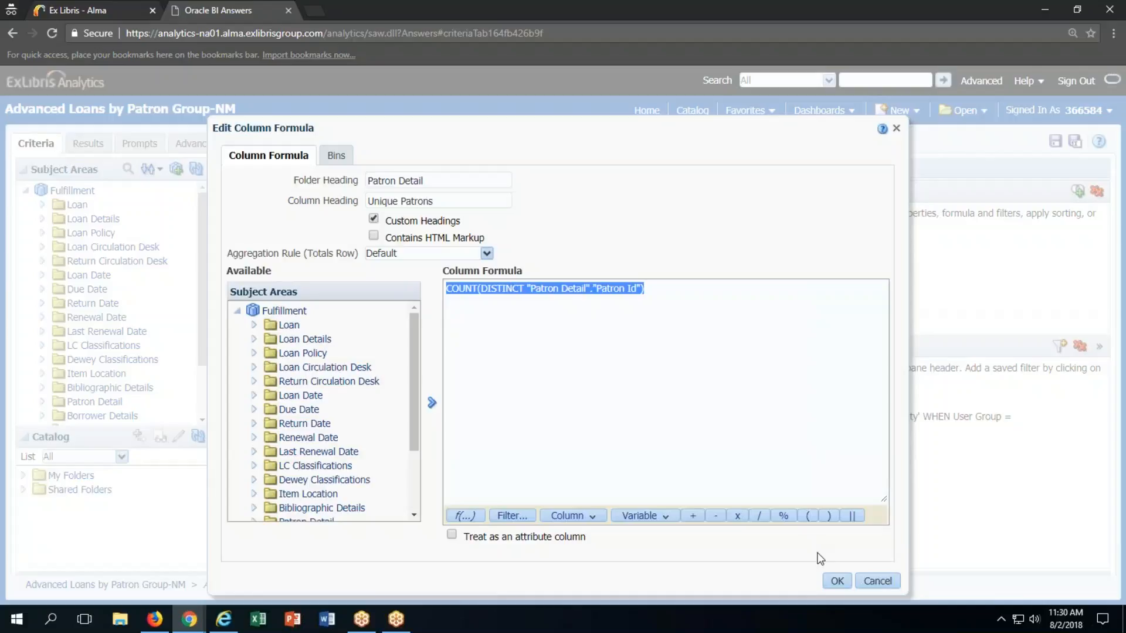
{"action": "left_click", "coordinate": [868, 583]}
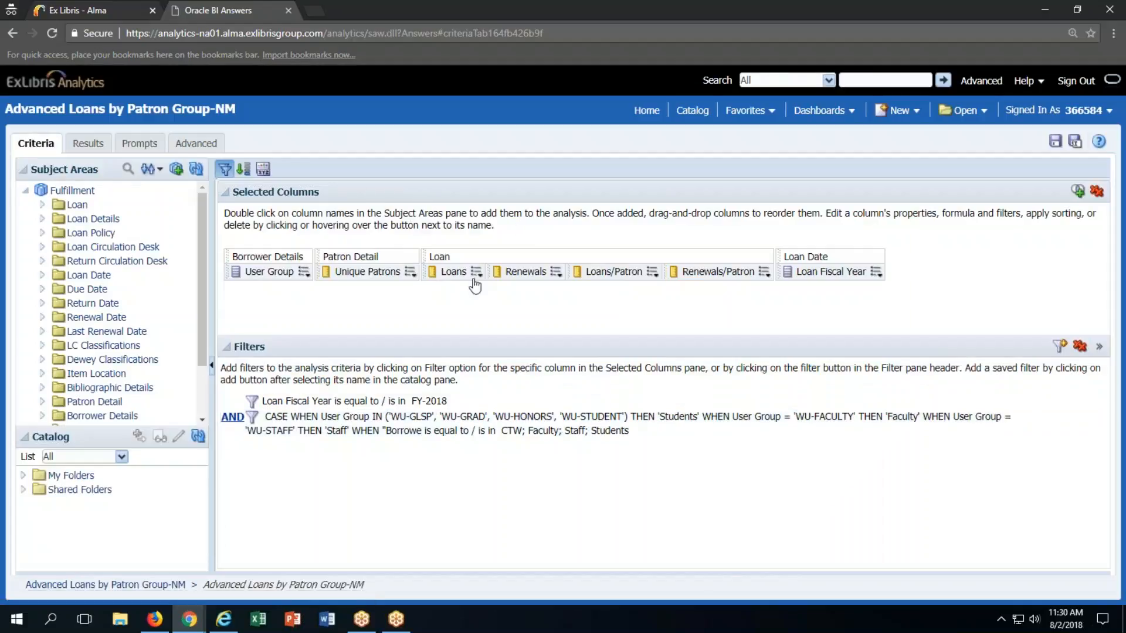
Inspect the column formula of Loans and close it without changes
{"action": "left_click", "coordinate": [477, 272]}
{"action": "mouse_move", "coordinate": [489, 291]}
{"action": "left_click", "coordinate": [505, 310]}
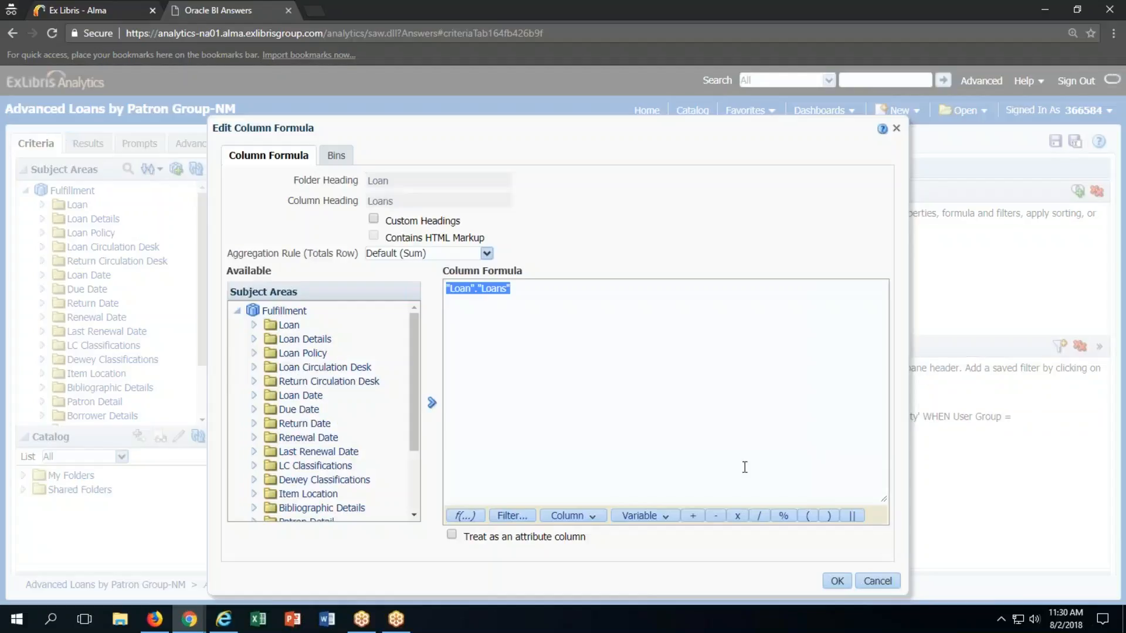
{"action": "left_click", "coordinate": [868, 580]}
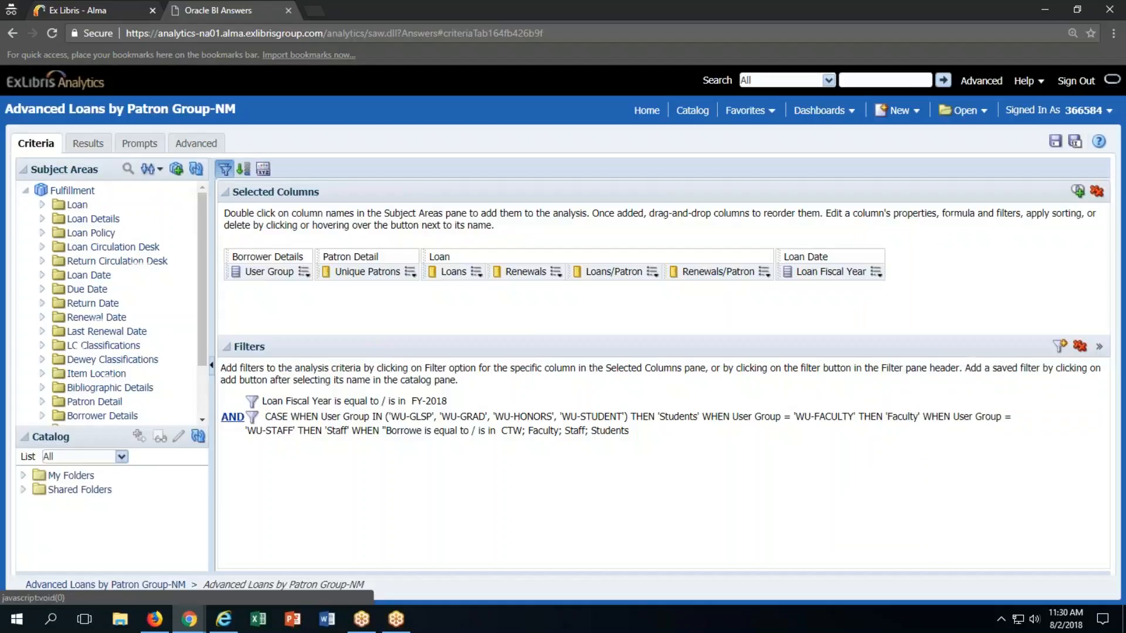
Inspect the column formula of Loans/Patron and close it without changes
{"action": "left_click", "coordinate": [556, 272]}
{"action": "left_click", "coordinate": [653, 272]}
{"action": "left_click", "coordinate": [680, 309]}
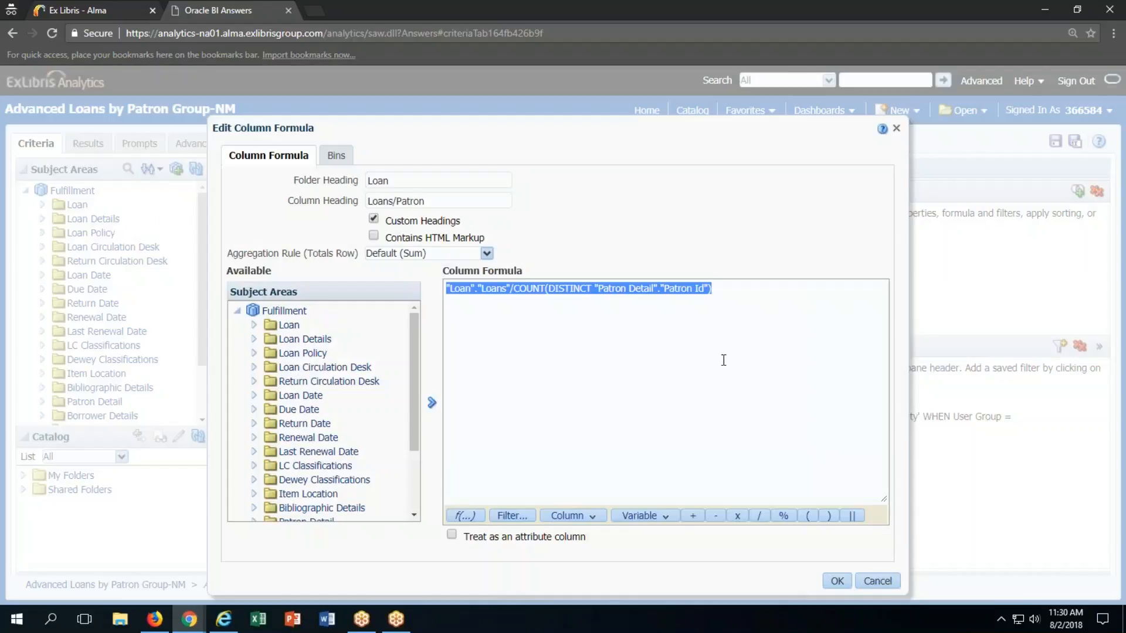
{"action": "left_click", "coordinate": [726, 340]}
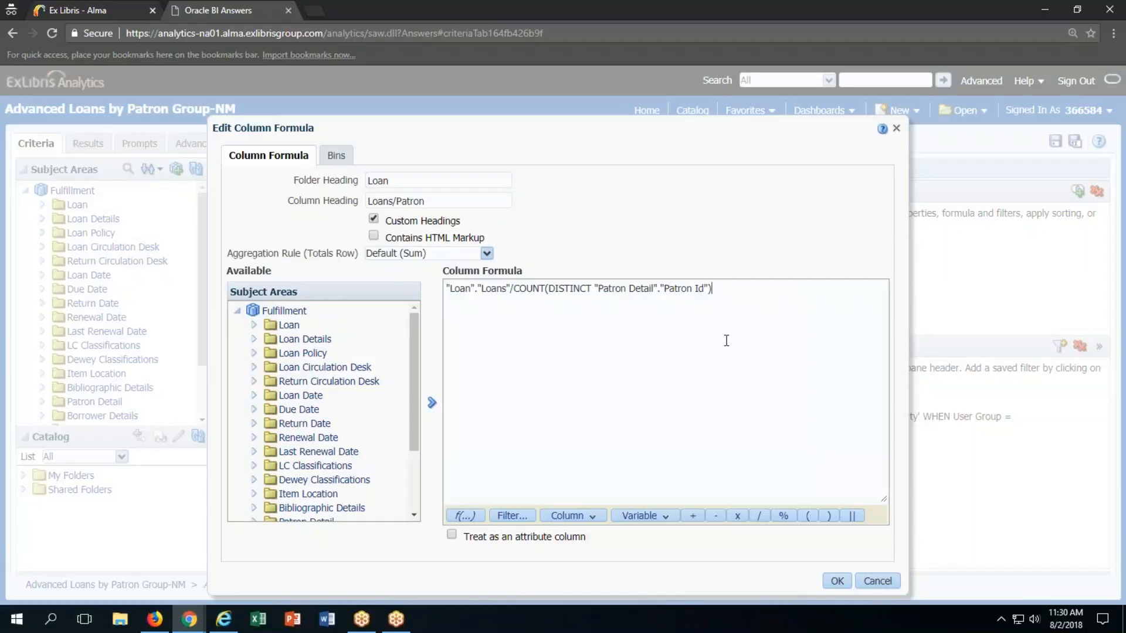
{"action": "left_click", "coordinate": [880, 583]}
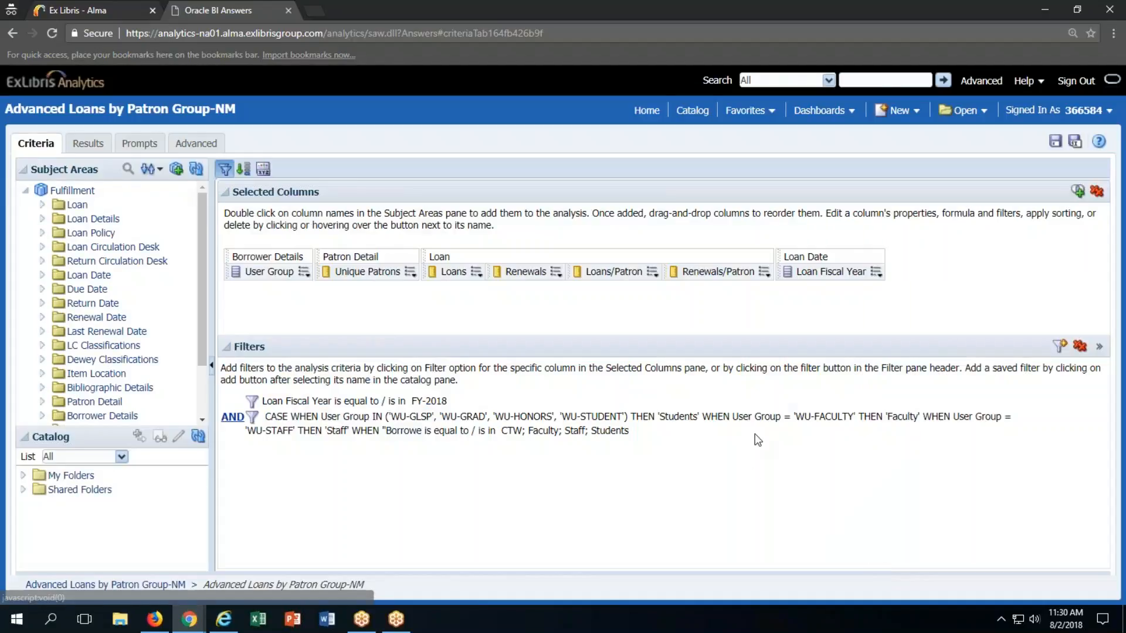
Inspect the data format settings in the column properties of Loans/Patron and close them without changes
{"action": "left_click", "coordinate": [652, 273]}
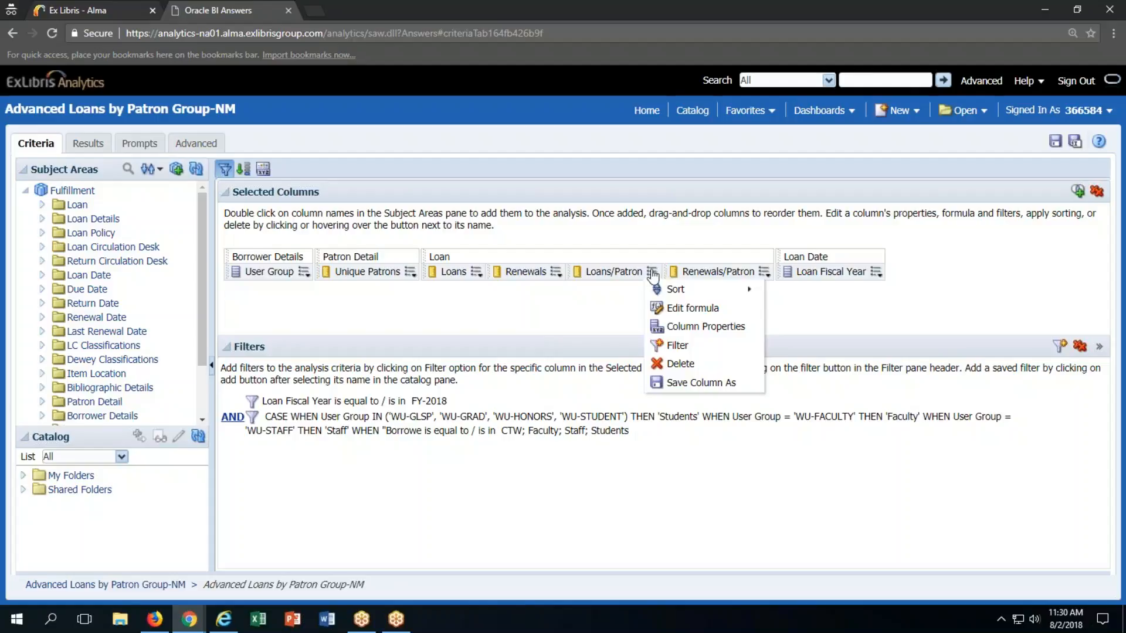
{"action": "left_click", "coordinate": [690, 331]}
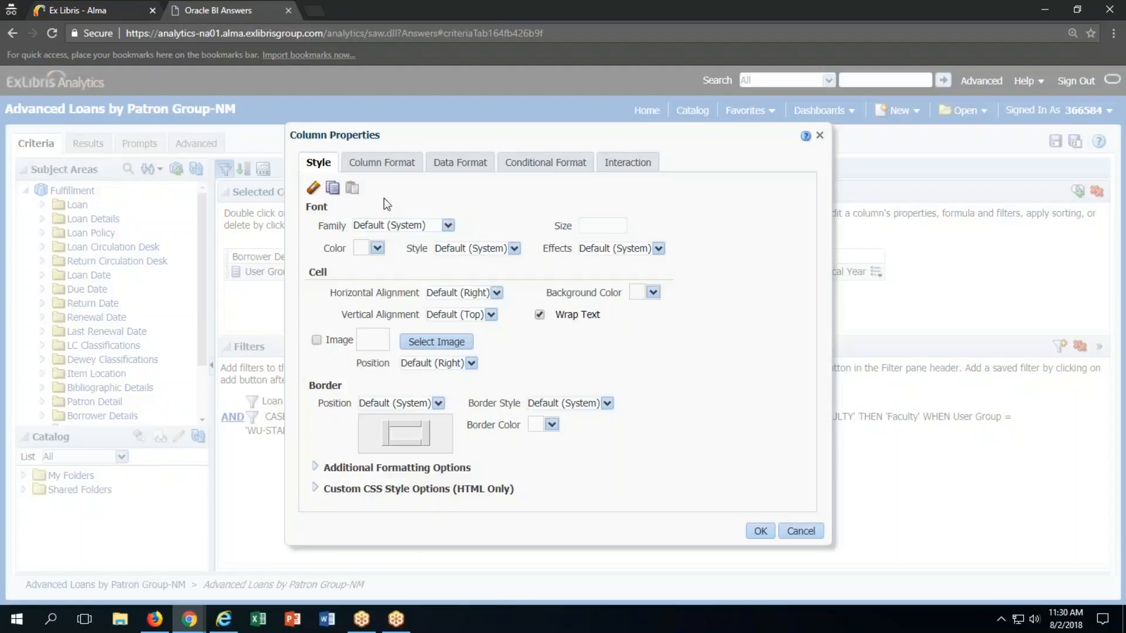
{"action": "left_click", "coordinate": [458, 163]}
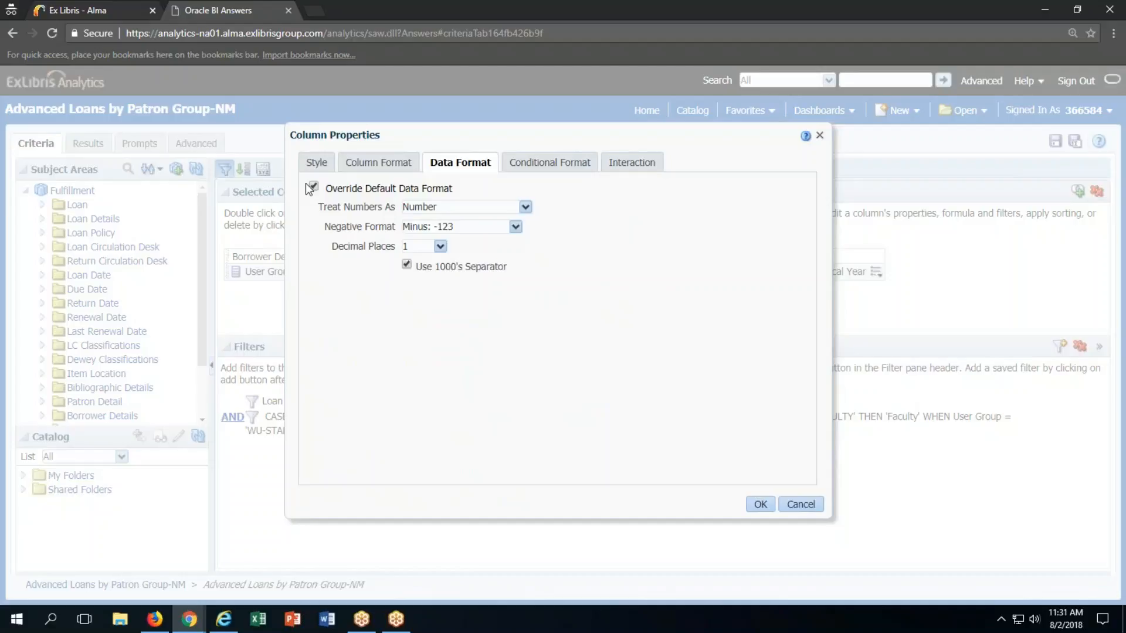
{"action": "left_click", "coordinate": [797, 504]}
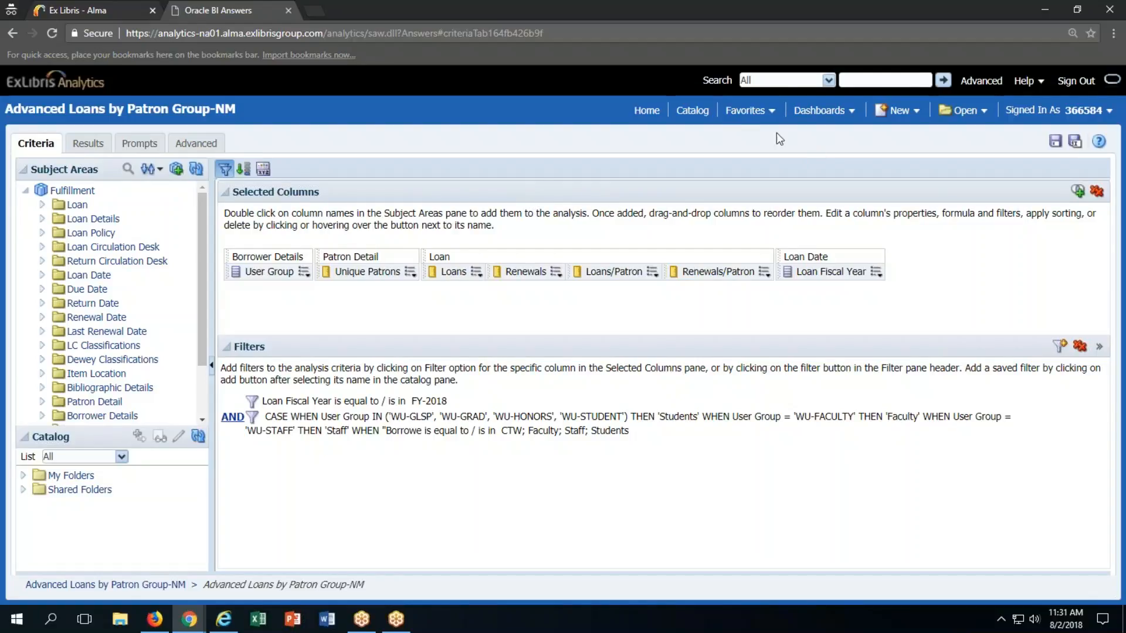
Switch to the browser window with the CTW Analytics Training Session 2 presentation in Google Slides
{"action": "left_click", "coordinate": [911, 110]}
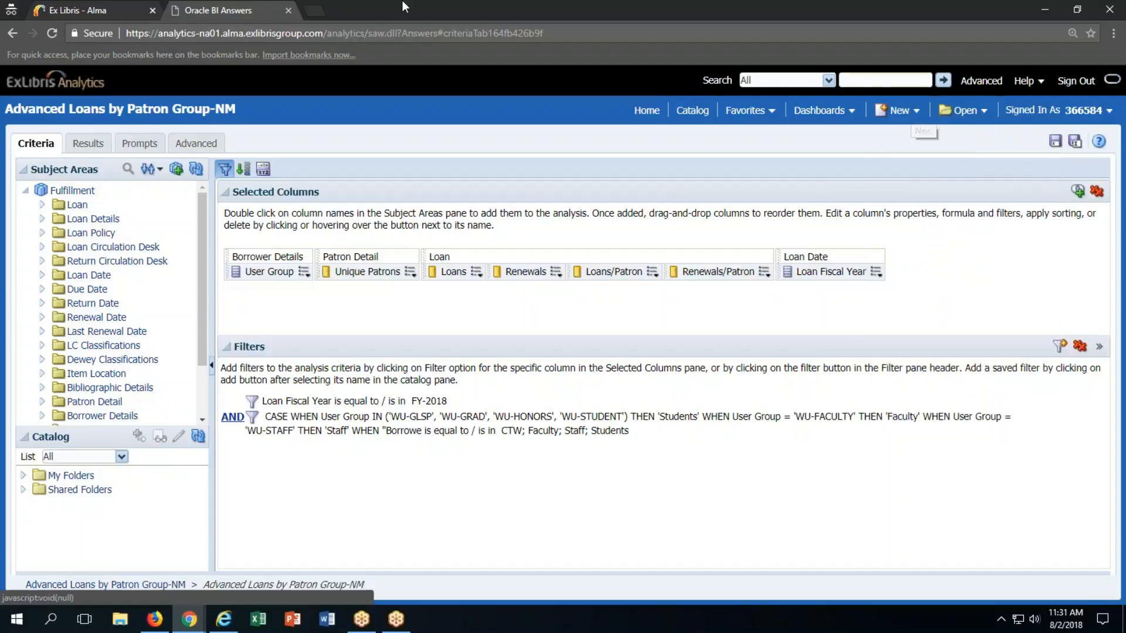
{"action": "left_click", "coordinate": [202, 607]}
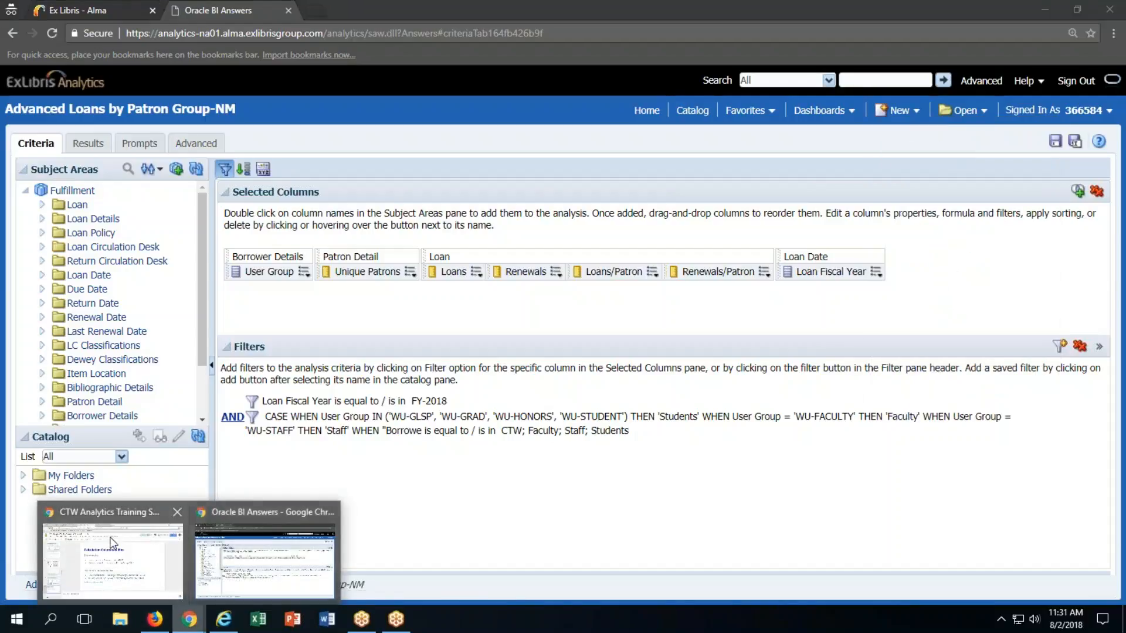
{"action": "left_click", "coordinate": [109, 551]}
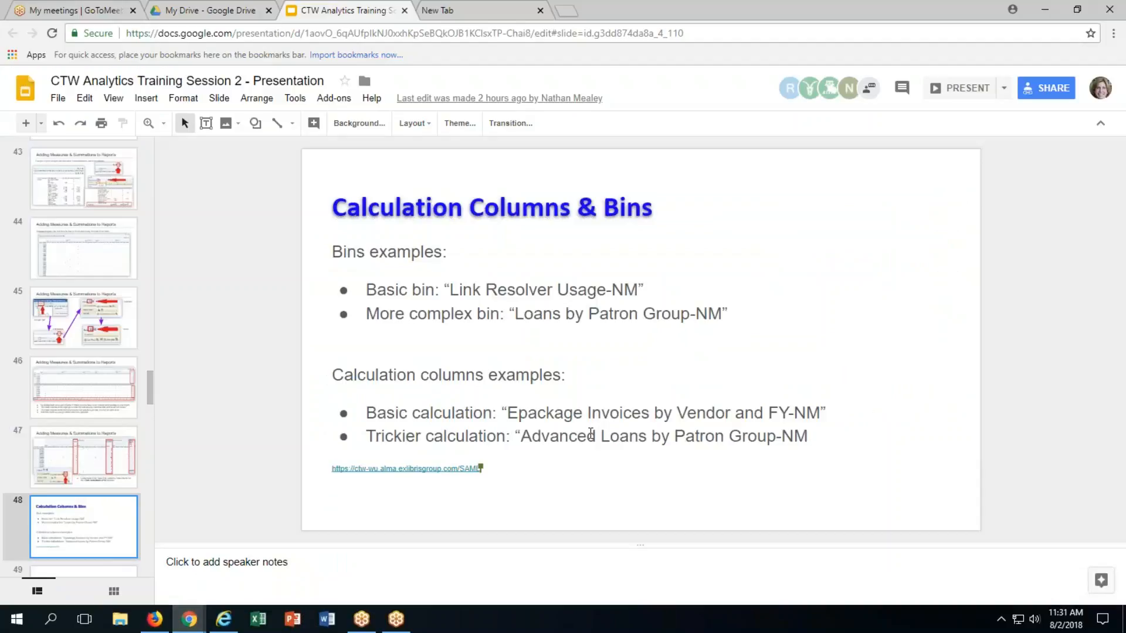